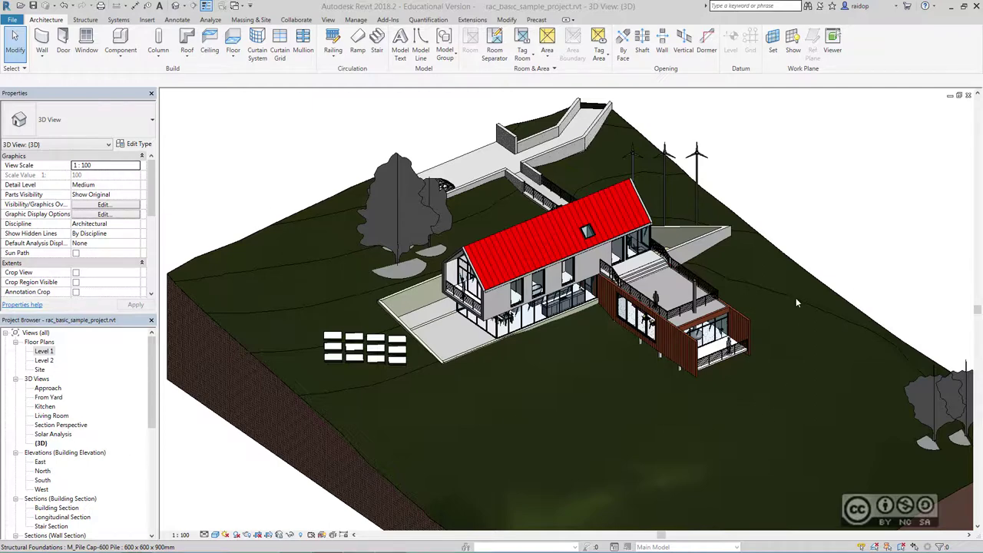
Start an IFC export saved as rac_basic_sample_project.ifc in the course's IFC folder
{"action": "left_click", "coordinate": [13, 21]}
{"action": "mouse_move", "coordinate": [35, 181]}
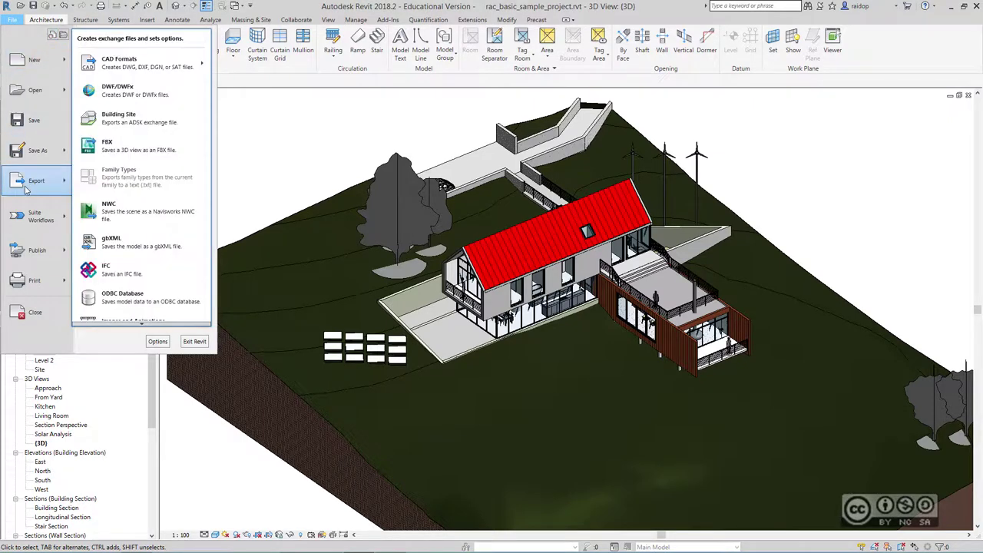
{"action": "left_click", "coordinate": [120, 275]}
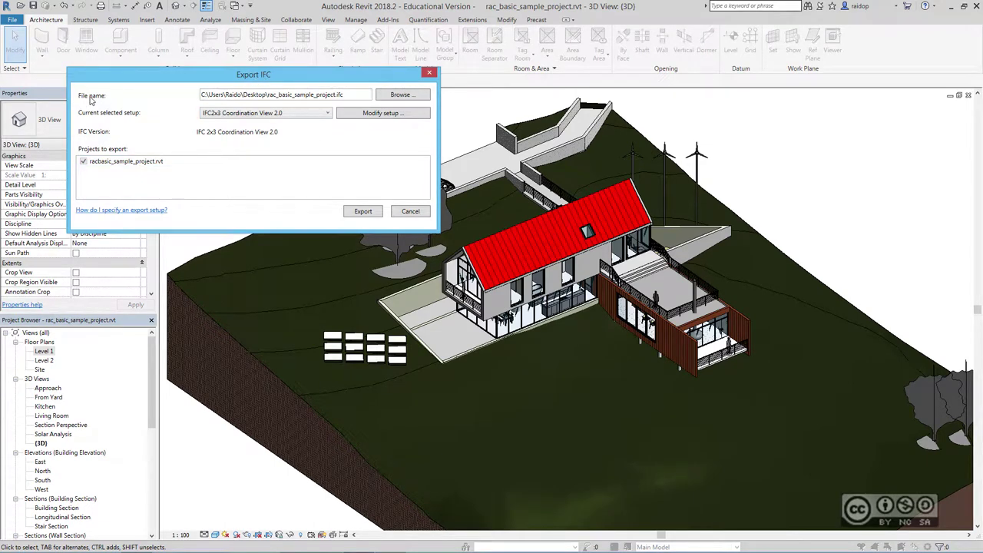
{"action": "left_click", "coordinate": [400, 95]}
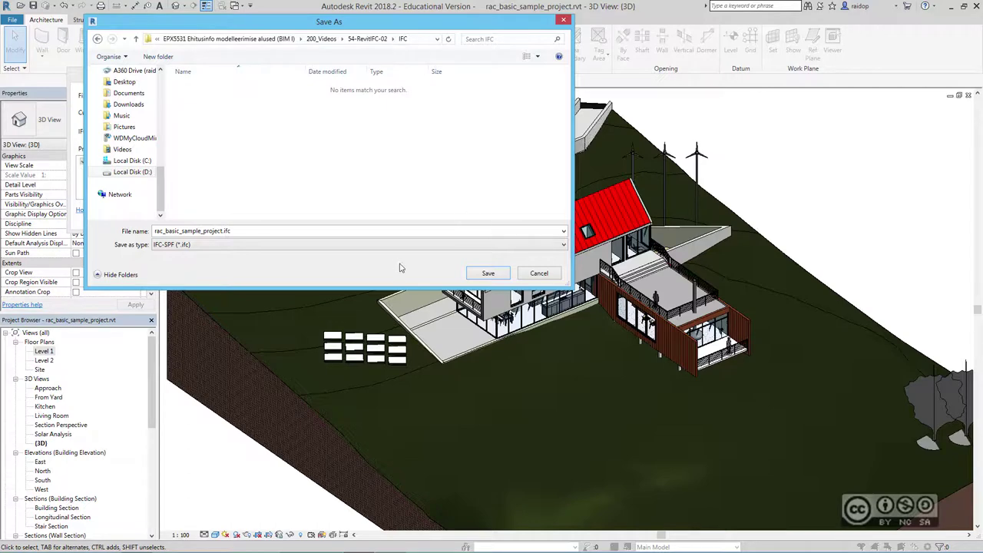
{"action": "left_click", "coordinate": [491, 275]}
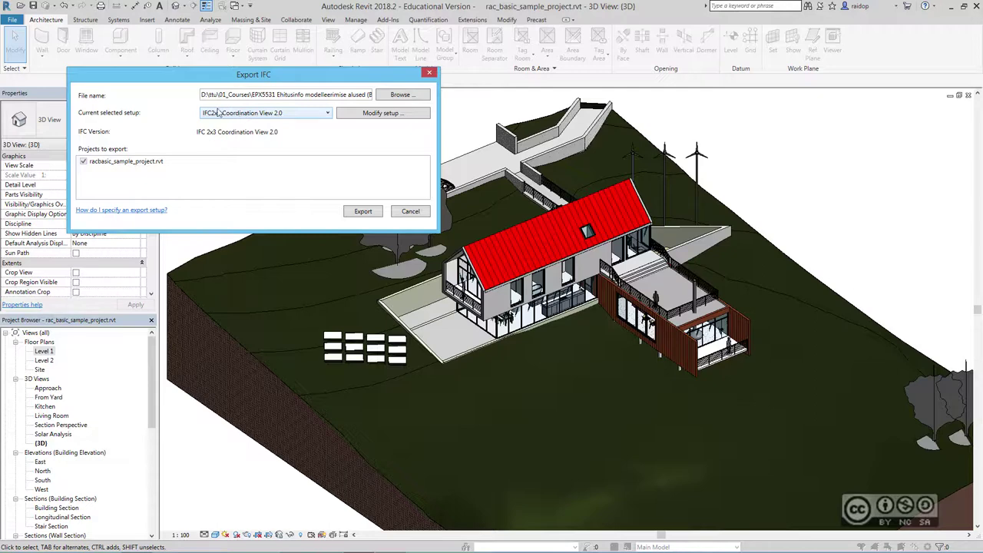
Browse the export setups, view the current setup's options without saving, then select <In-Session Setup>
{"action": "left_click", "coordinate": [252, 117]}
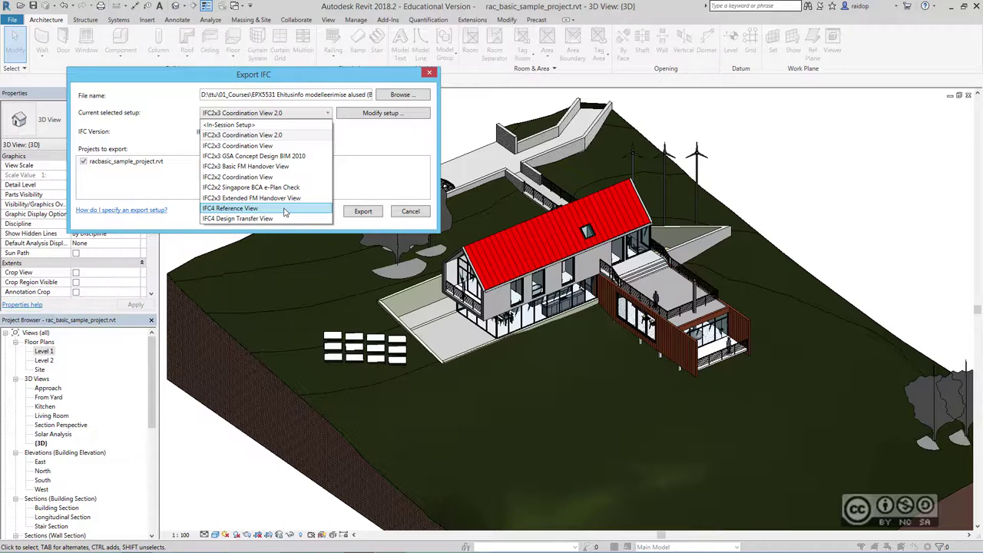
{"action": "left_click", "coordinate": [175, 121]}
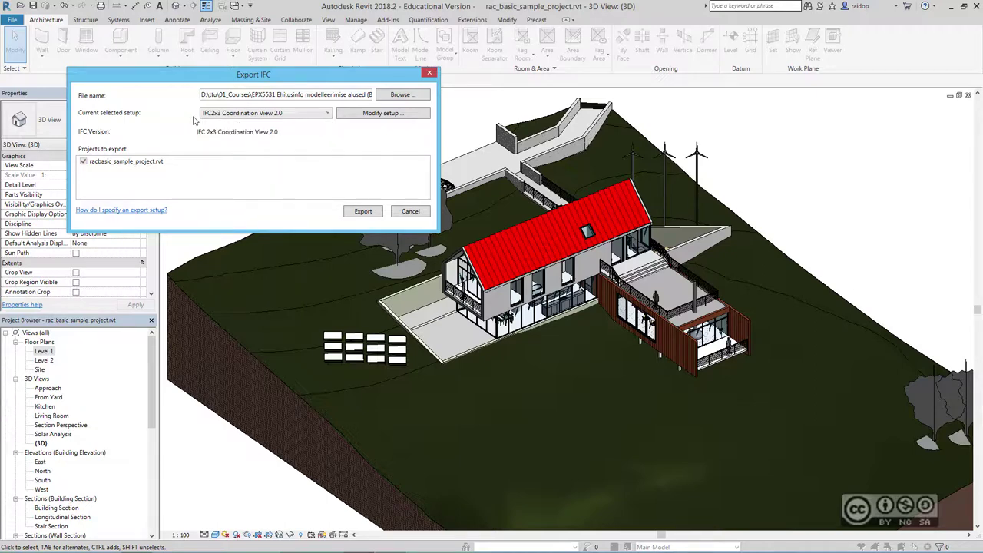
{"action": "left_click", "coordinate": [221, 116]}
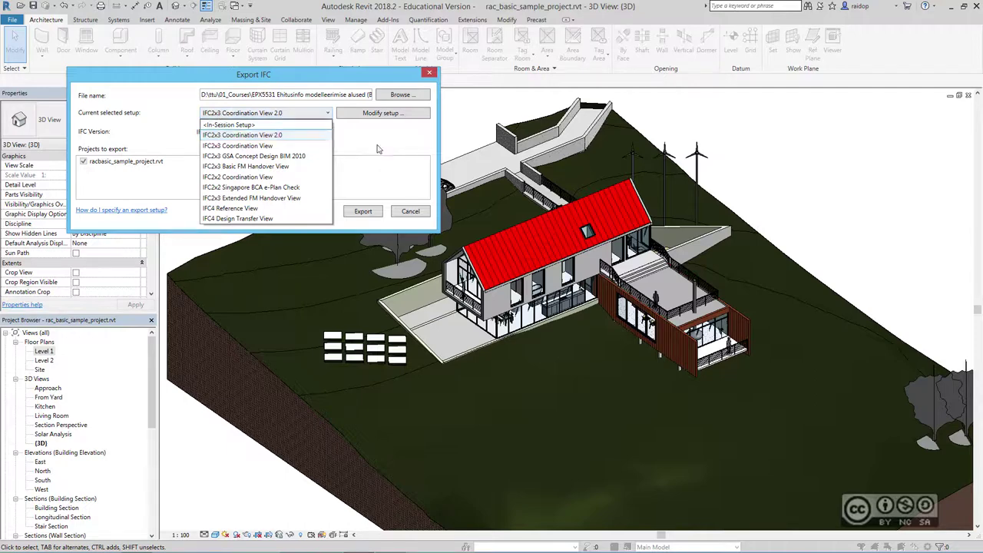
{"action": "left_click", "coordinate": [282, 113]}
{"action": "left_click", "coordinate": [236, 117]}
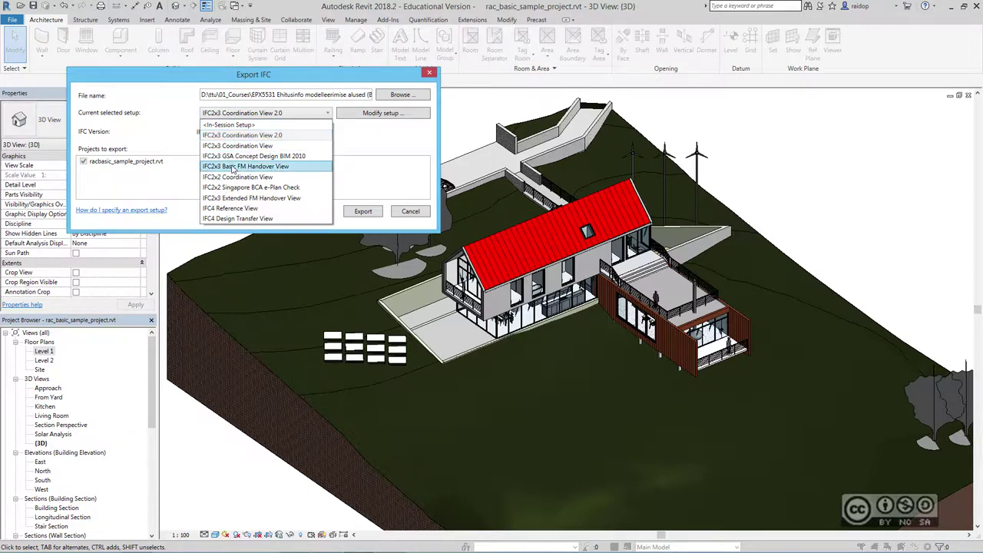
{"action": "left_click", "coordinate": [388, 115]}
{"action": "left_click", "coordinate": [388, 114]}
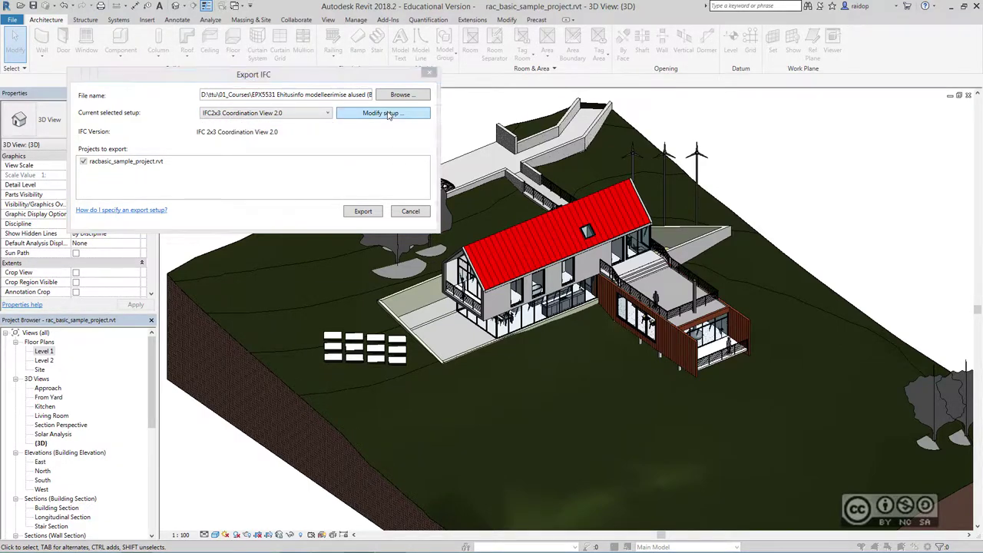
{"action": "left_click", "coordinate": [267, 100]}
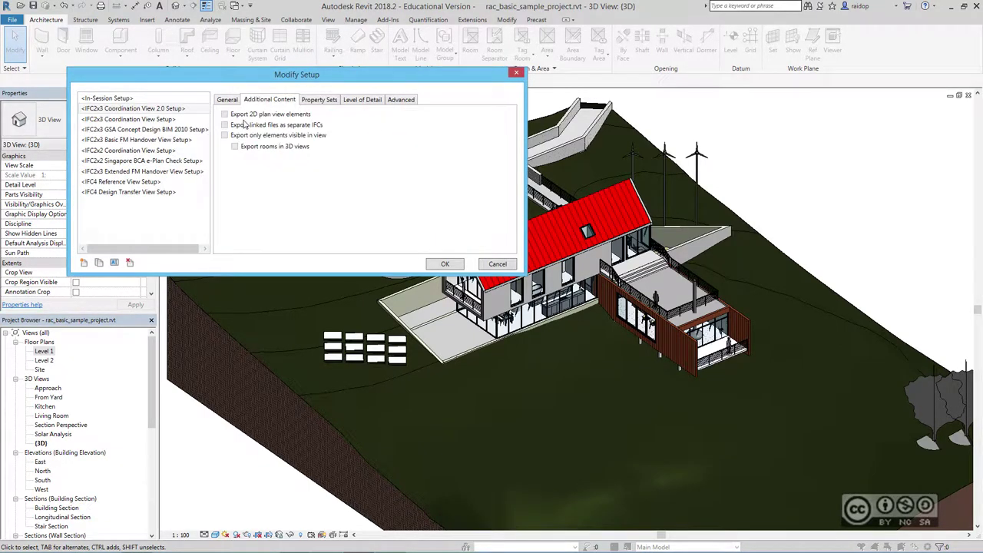
{"action": "left_click", "coordinate": [495, 264]}
{"action": "left_click", "coordinate": [296, 114]}
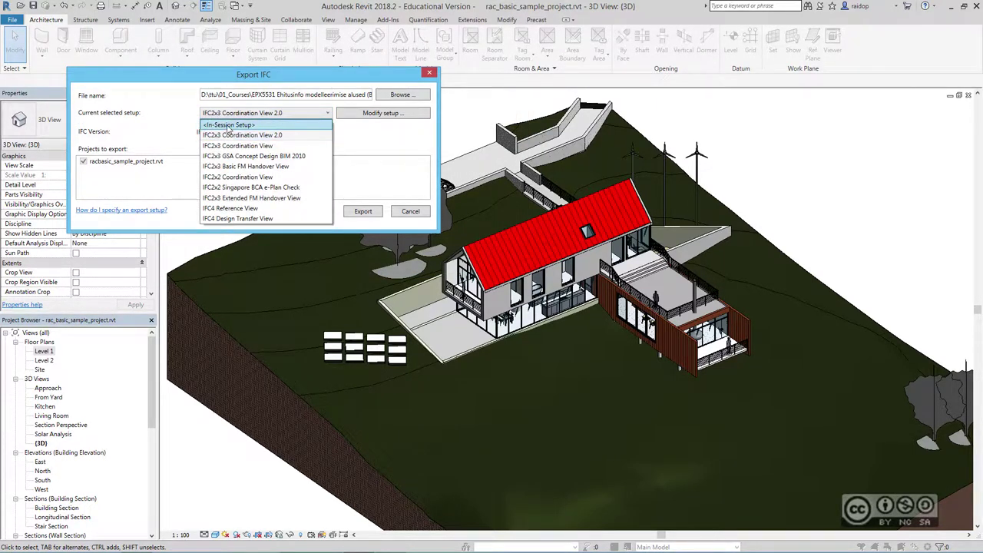
{"action": "left_click", "coordinate": [228, 126]}
In the in-session setup's Additional Content, keep all elements exported rather than only visible ones
{"action": "left_click", "coordinate": [389, 115]}
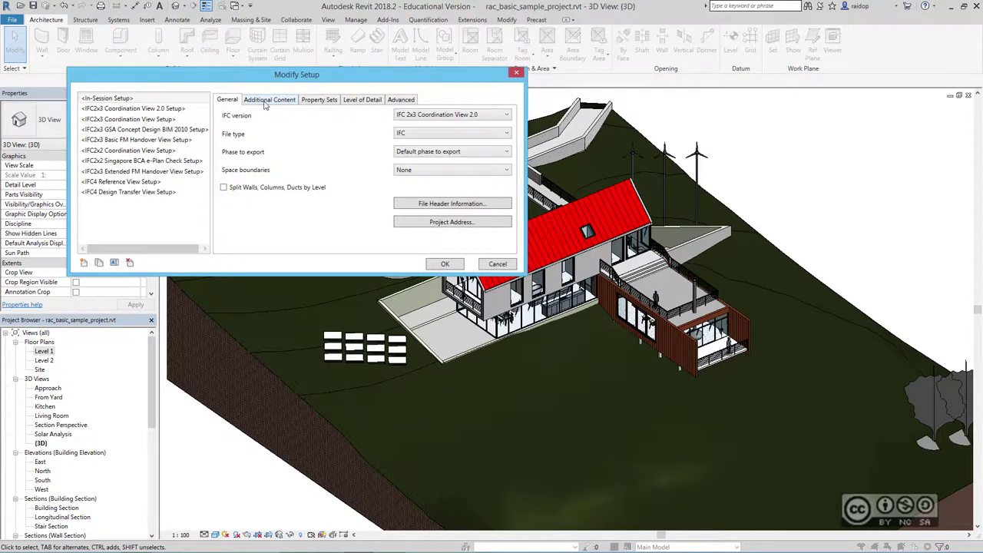
{"action": "left_click", "coordinate": [266, 104]}
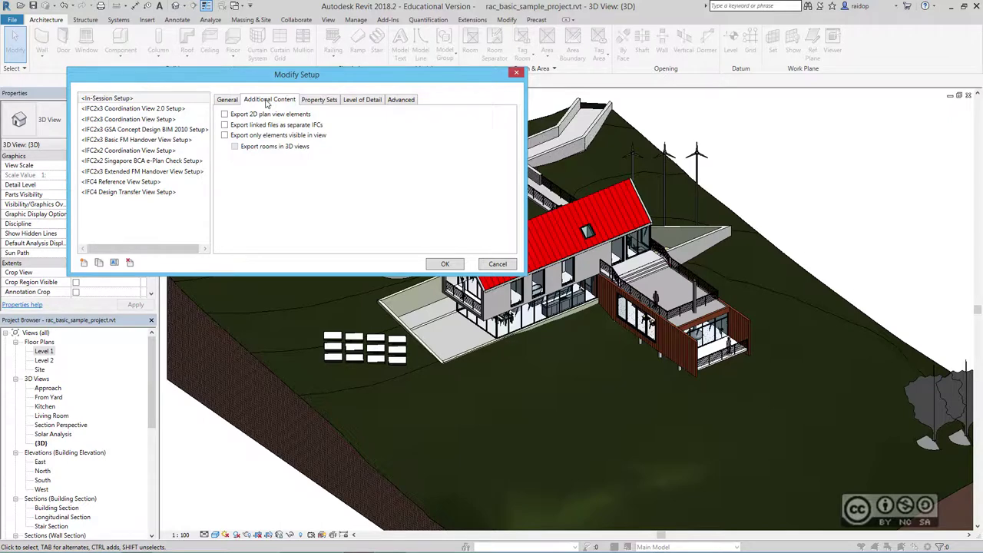
{"action": "left_click", "coordinate": [225, 137]}
{"action": "left_click", "coordinate": [225, 136]}
Tick Export Revit property sets and Export base quantities, using Working Drawings phase, and accept
{"action": "left_click", "coordinate": [318, 101]}
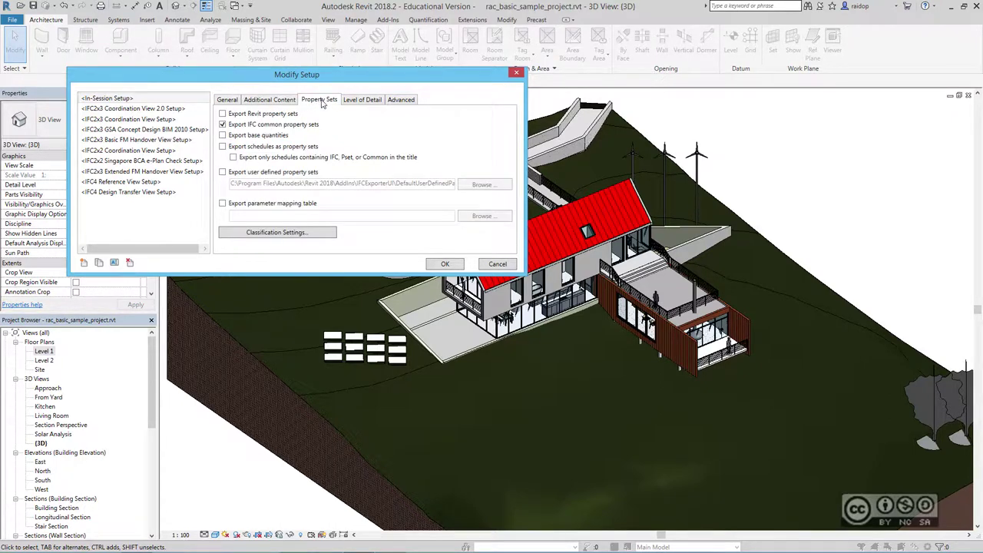
{"action": "left_click", "coordinate": [223, 114]}
{"action": "left_click", "coordinate": [222, 135]}
{"action": "left_click", "coordinate": [270, 101]}
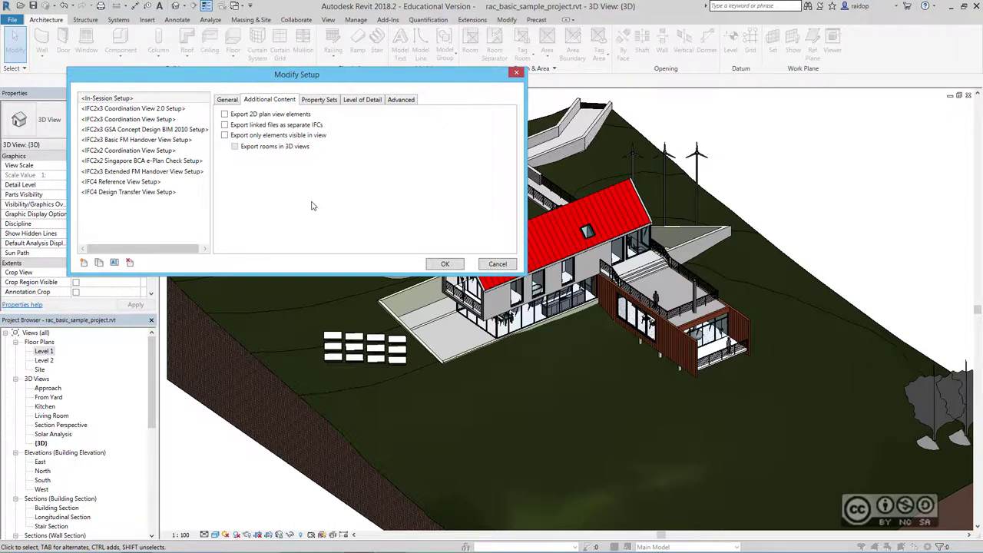
{"action": "left_click", "coordinate": [228, 100]}
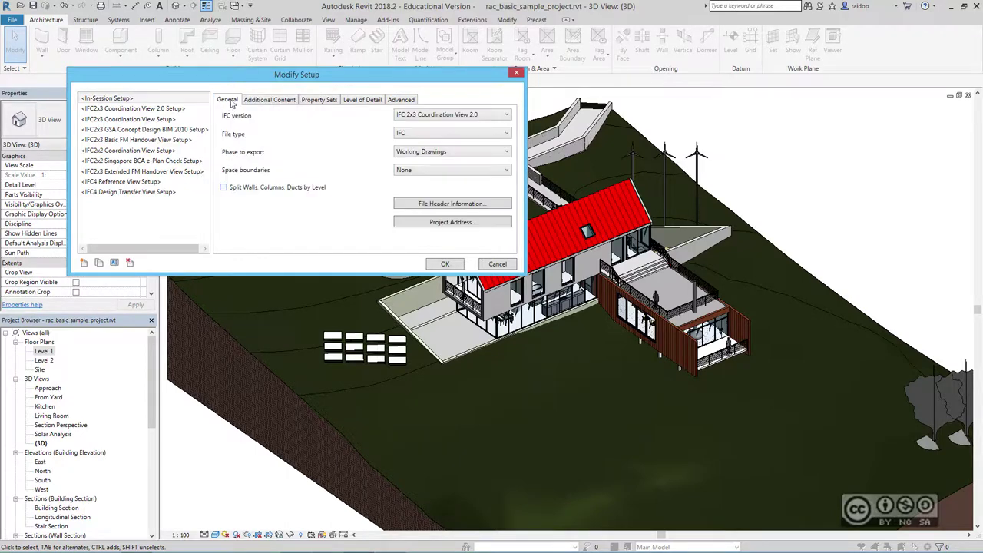
{"action": "left_click", "coordinate": [445, 263]}
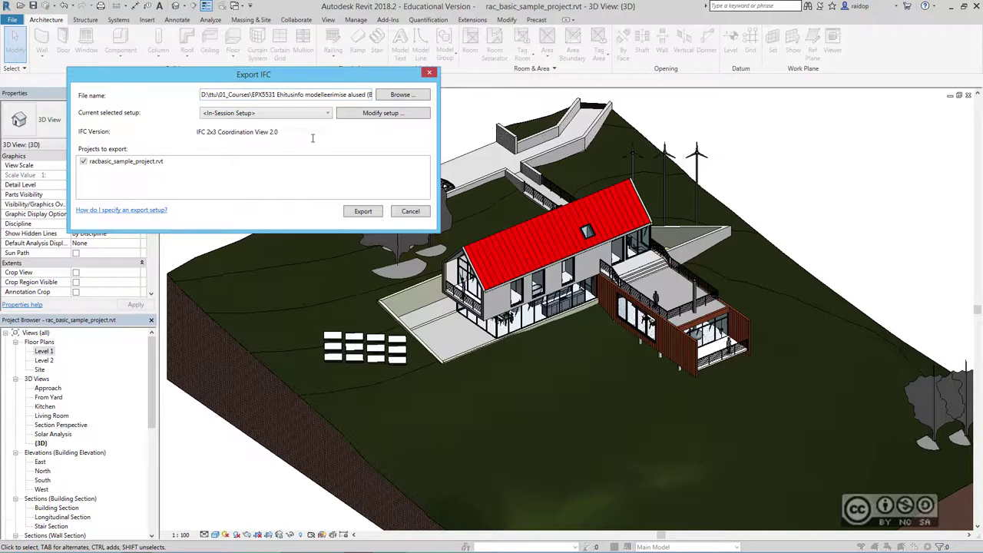
Export the sample house to rac_basic_sample_project.ifc using the <In-Session Setup>
{"action": "left_click", "coordinate": [364, 213]}
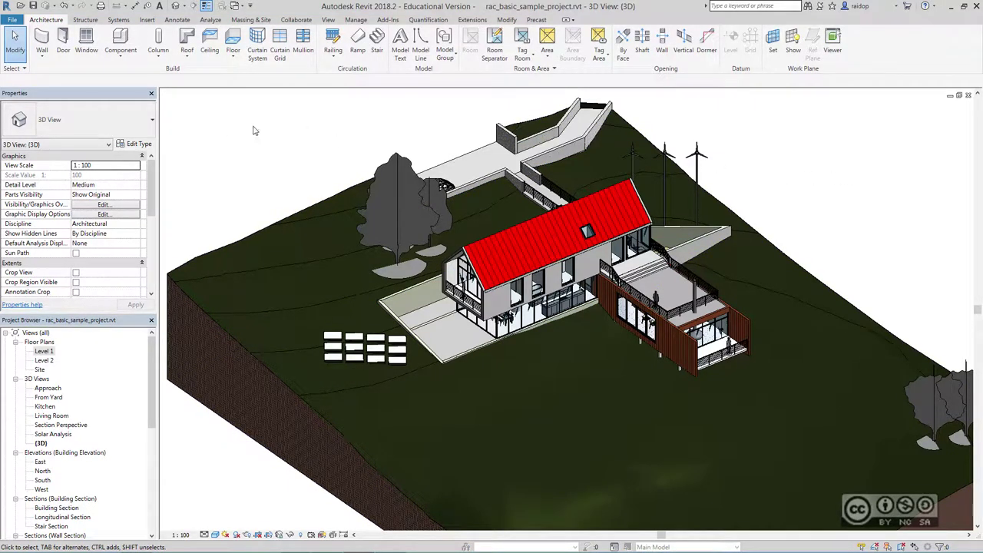
In the IFC folder, select rac_basic_sample_project.ifc to confirm its 28,251 KB size and log file
{"action": "key", "text": "alt+Tab"}
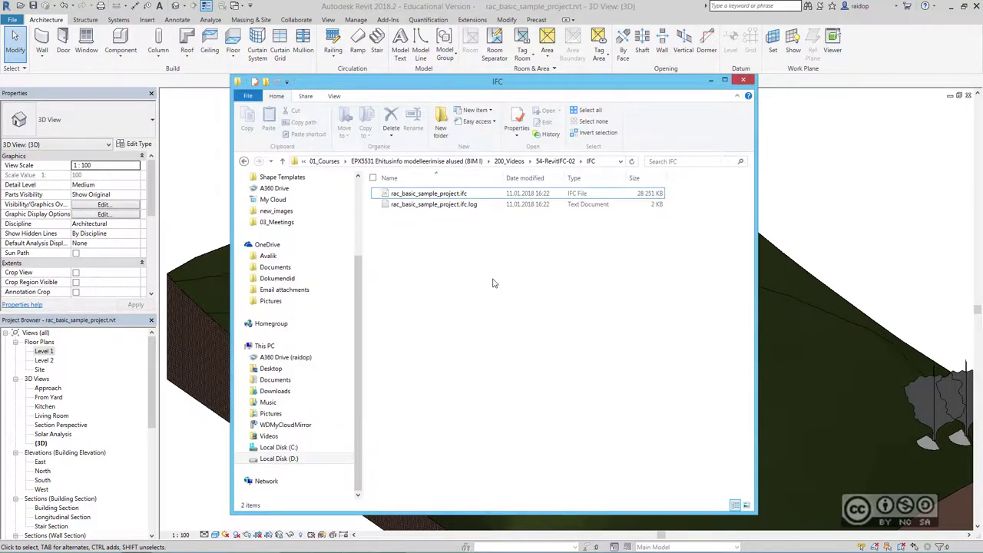
{"action": "left_click", "coordinate": [461, 198]}
{"action": "left_click", "coordinate": [461, 197]}
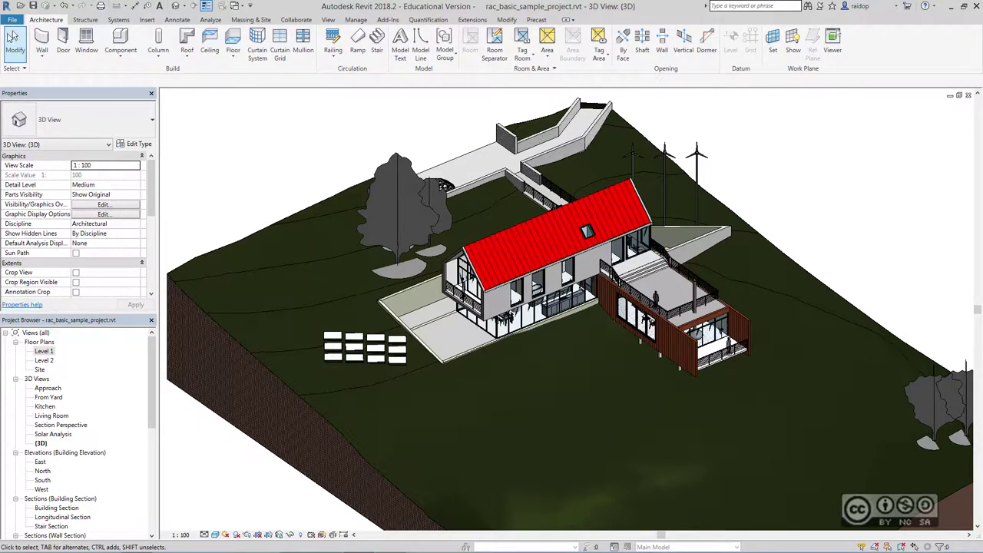
Open IFC Options under File > Export > Options to show the IFC Export Classes table
{"action": "left_click", "coordinate": [13, 21]}
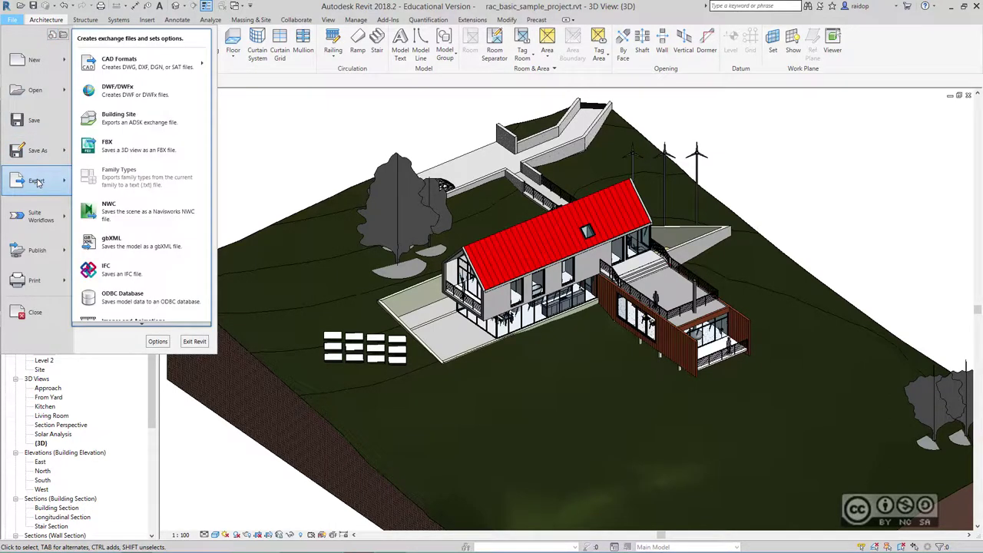
{"action": "mouse_move", "coordinate": [36, 180]}
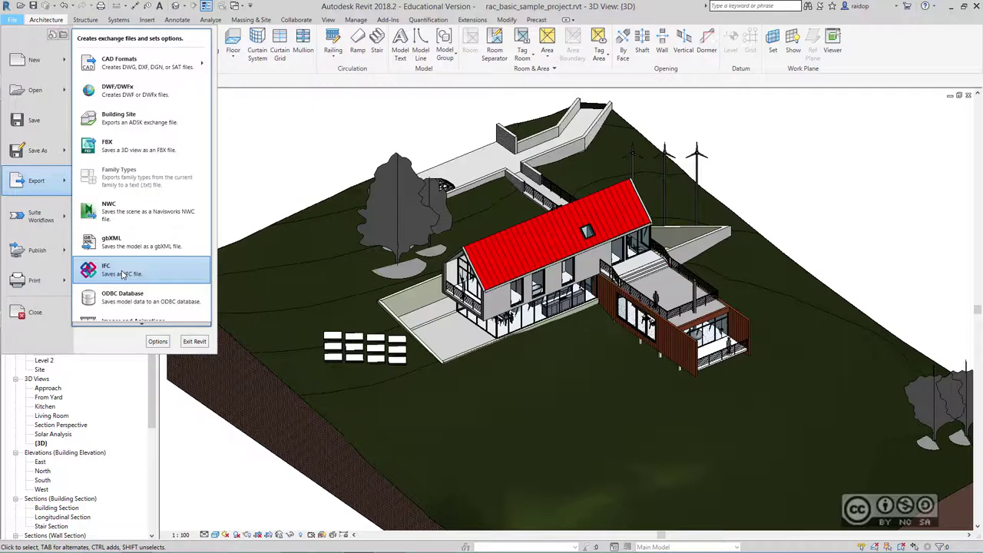
{"action": "mouse_move", "coordinate": [144, 310]}
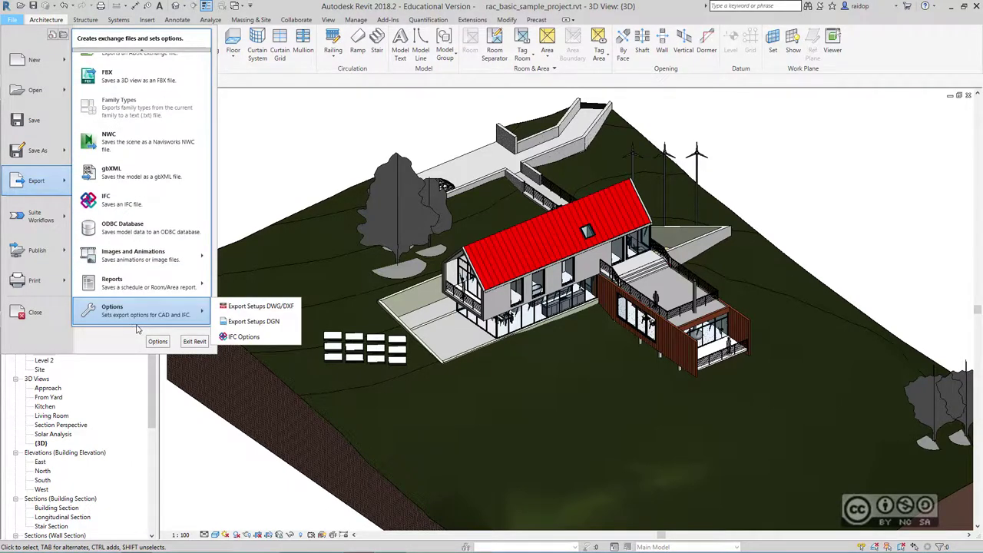
{"action": "left_click", "coordinate": [262, 339]}
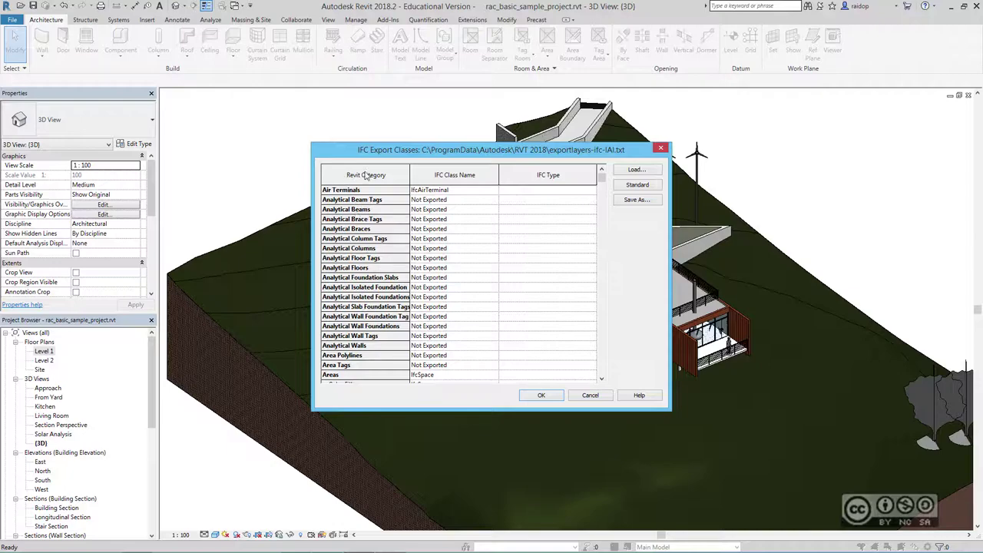
{"action": "mouse_move", "coordinate": [602, 174]}
{"action": "left_mouse_down"}
{"action": "mouse_move", "coordinate": [607, 238]}
{"action": "mouse_move", "coordinate": [602, 177]}
{"action": "left_mouse_up"}
{"action": "left_click_drag", "start_coordinate": [602, 177], "coordinate": [605, 317]}
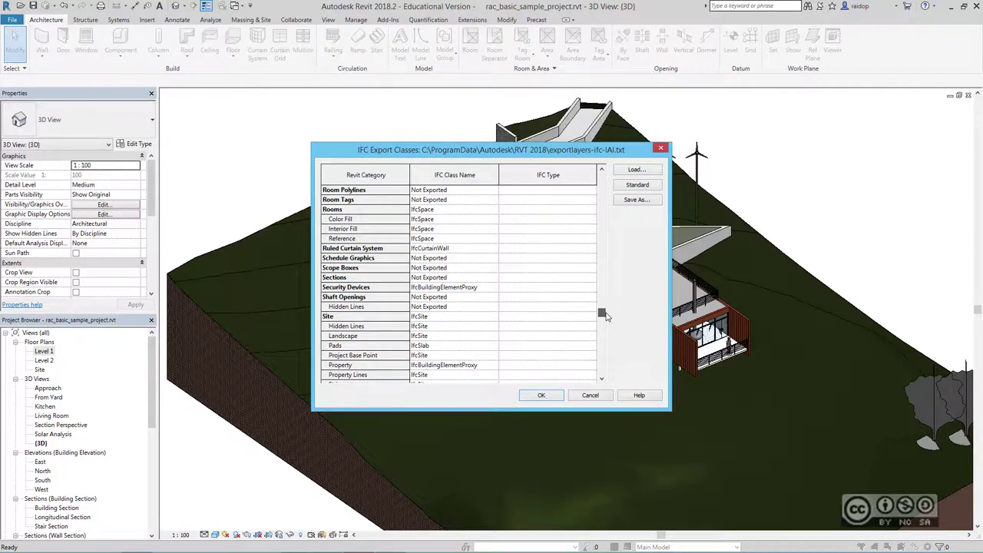
{"action": "left_click_drag", "start_coordinate": [605, 317], "coordinate": [604, 335]}
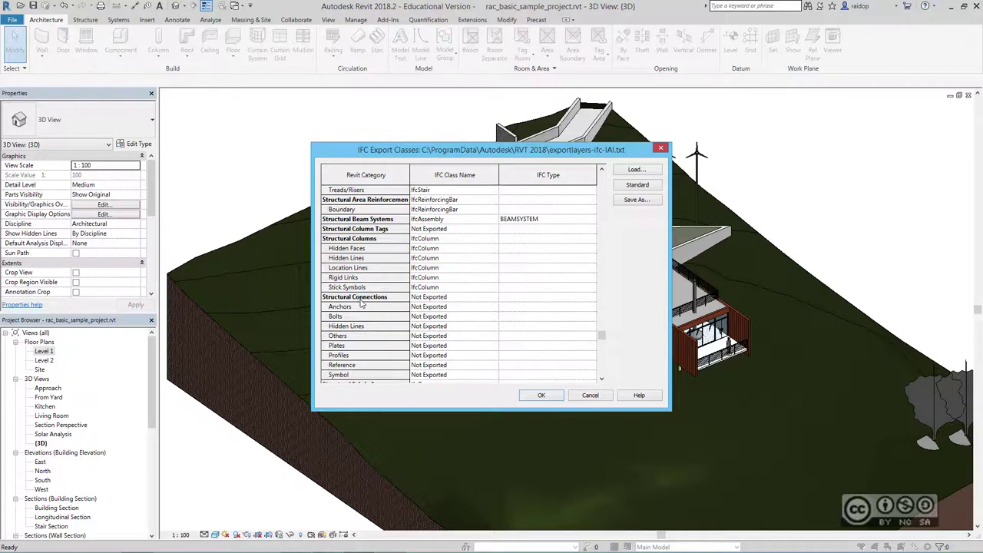
{"action": "left_click_drag", "start_coordinate": [602, 338], "coordinate": [601, 368]}
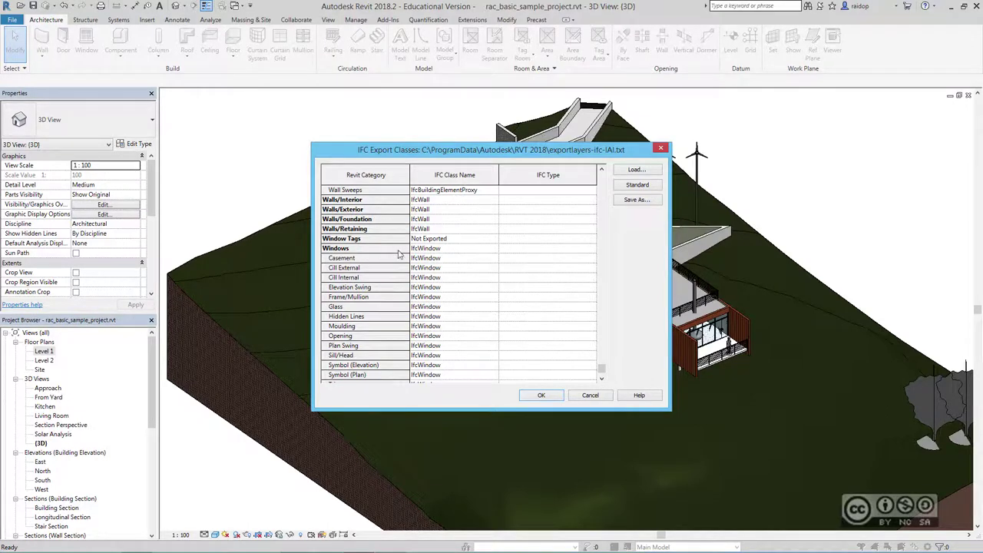
{"action": "double_click", "coordinate": [441, 249]}
{"action": "type", "text": "Not"}
{"action": "type", "text": " Exported"}
{"action": "key", "text": "Return"}
{"action": "left_click", "coordinate": [457, 249]}
{"action": "type", "text": "IfcWindow"}
{"action": "left_click", "coordinate": [458, 258]}
{"action": "left_click", "coordinate": [603, 170]}
{"action": "left_click", "coordinate": [603, 169]}
{"action": "left_click", "coordinate": [603, 169]}
{"action": "left_click", "coordinate": [603, 170]}
{"action": "left_click", "coordinate": [603, 170]}
{"action": "left_click", "coordinate": [603, 169]}
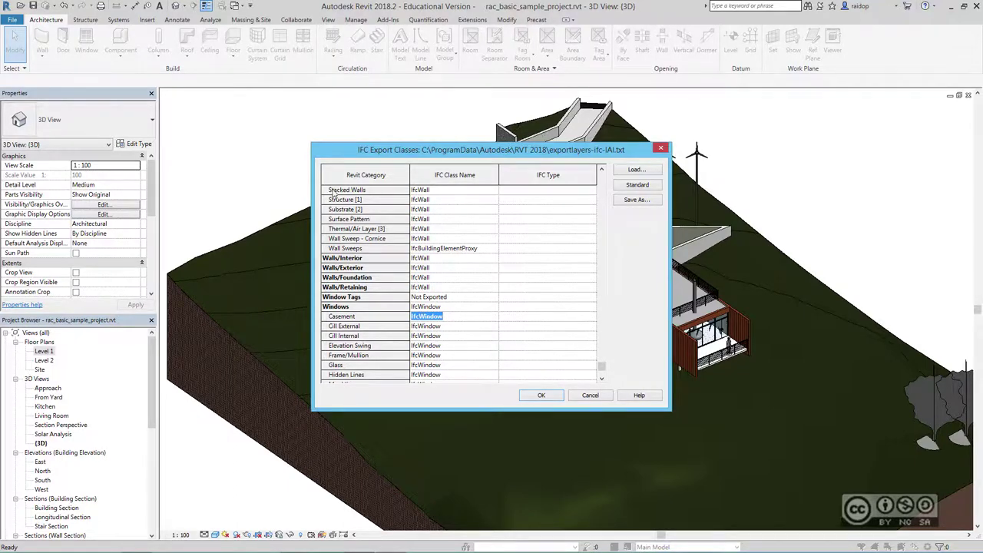
Close the class-mapping Save As dialog and confirm the IFC Export Classes with OK
{"action": "left_click", "coordinate": [637, 200]}
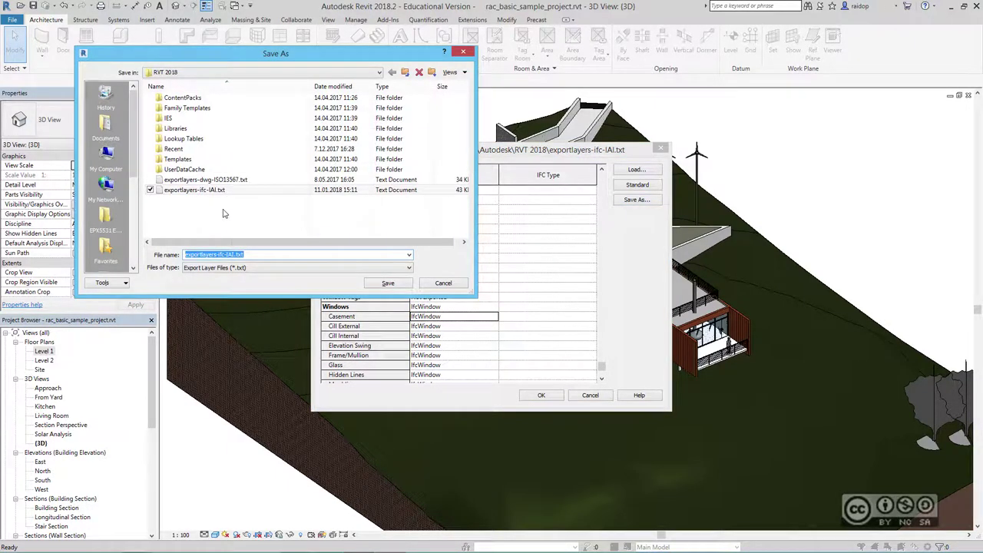
{"action": "key", "text": "Return"}
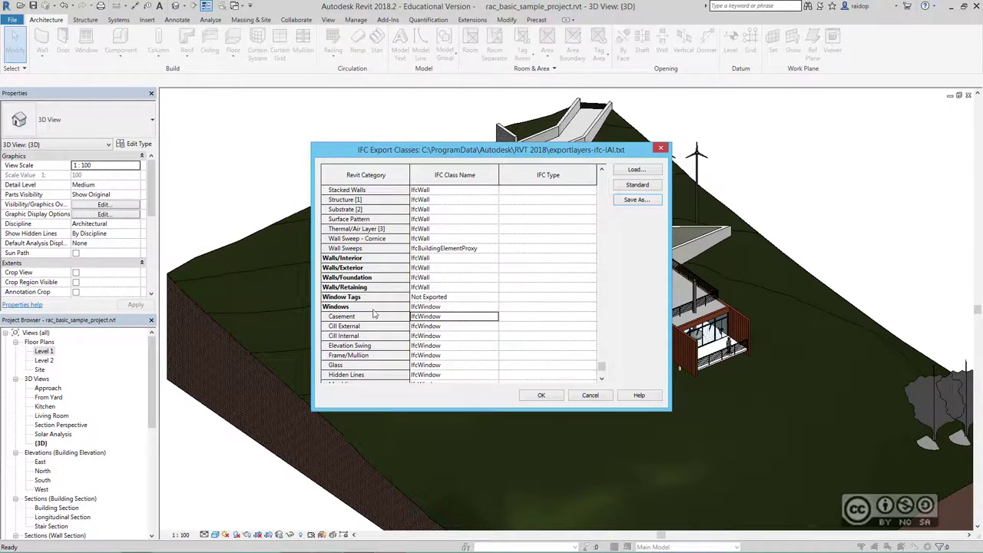
{"action": "left_click", "coordinate": [524, 395]}
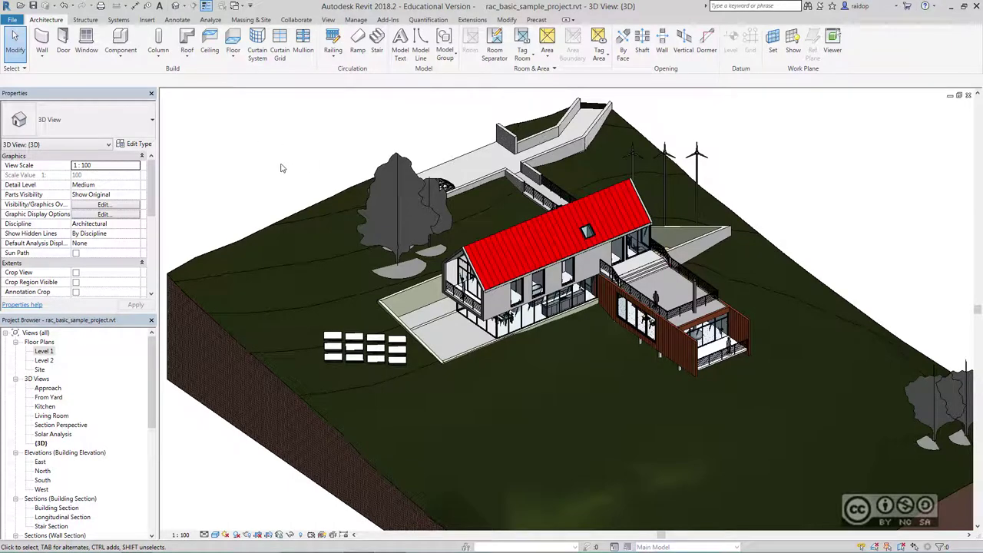
Open the File menu to reach its Export options
{"action": "left_click", "coordinate": [13, 19]}
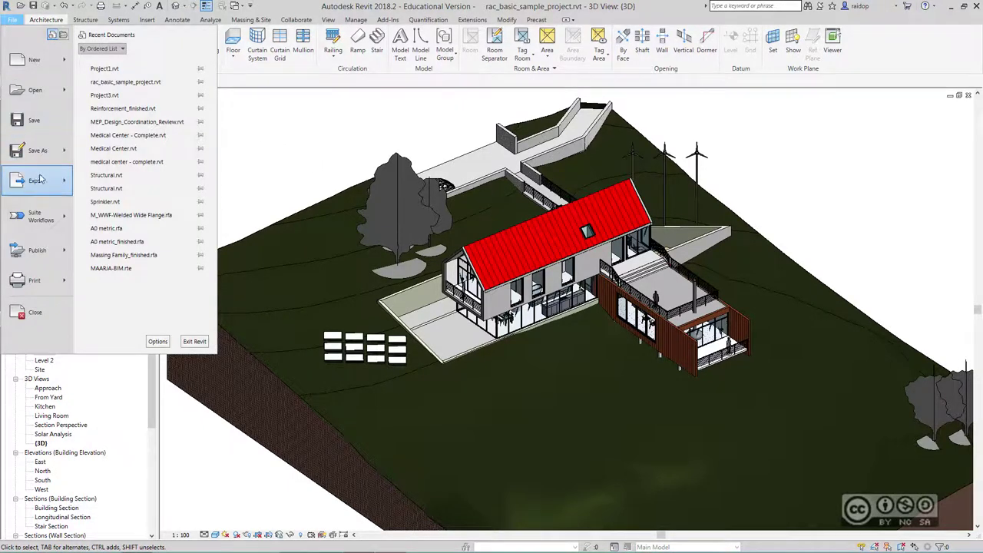